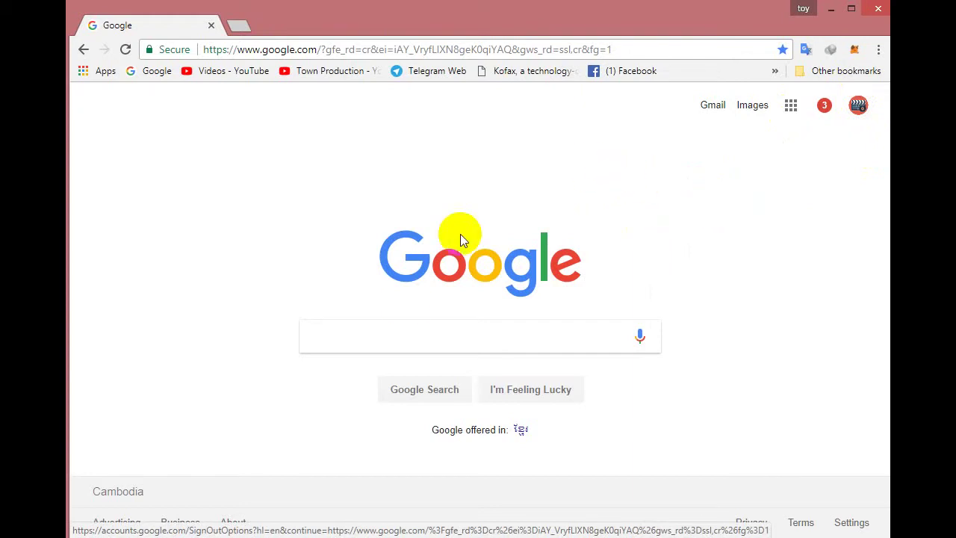
- Search Google for gmail, open the Gmail inbox result, and close the search results tab
left_click(399, 326)
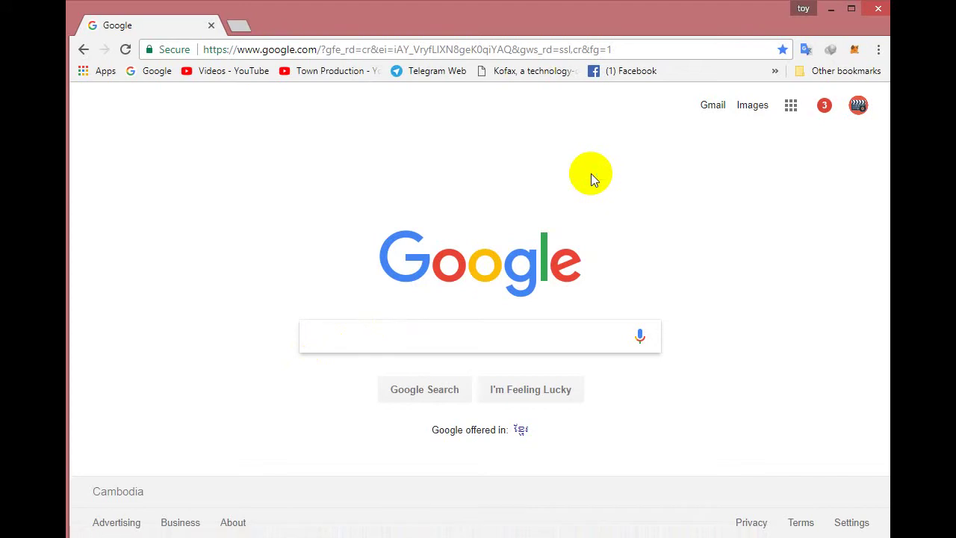
type("gmaill")
key("Return")
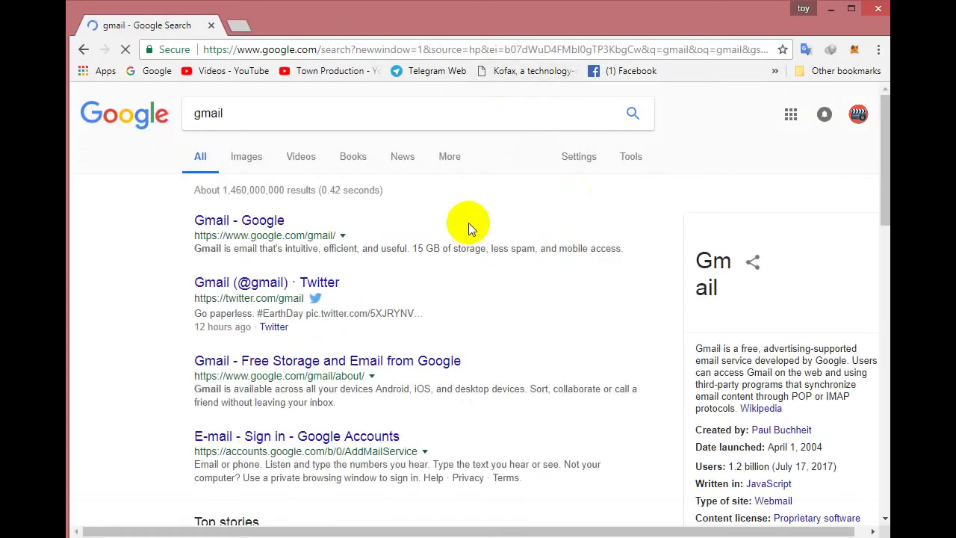
left_click(247, 220)
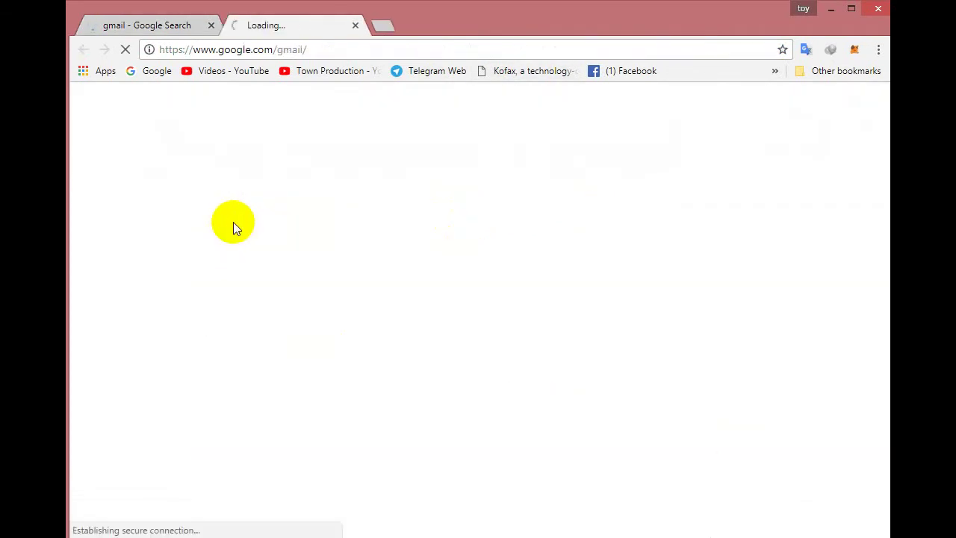
left_click(213, 27)
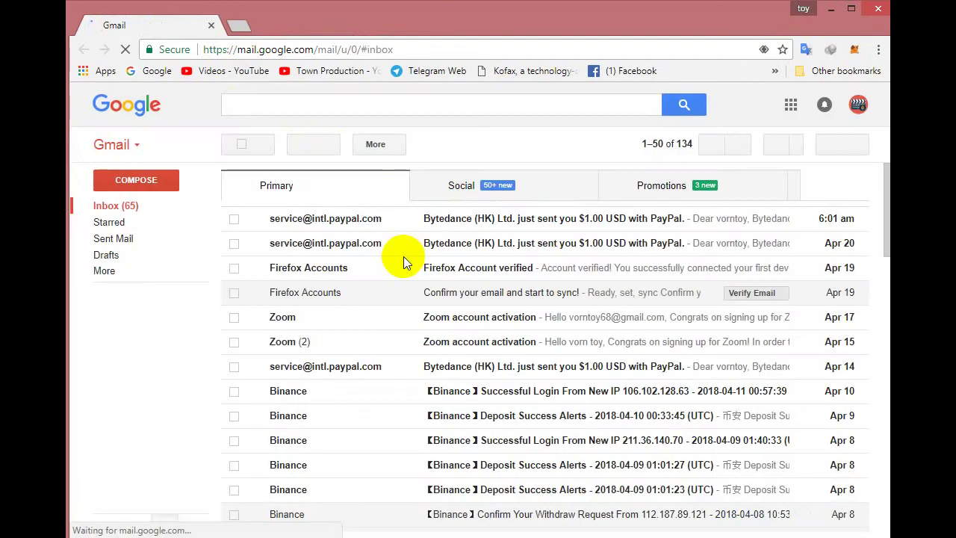
- Open the 'Create your Google Account' form through the avatar's Add account option
left_click(859, 105)
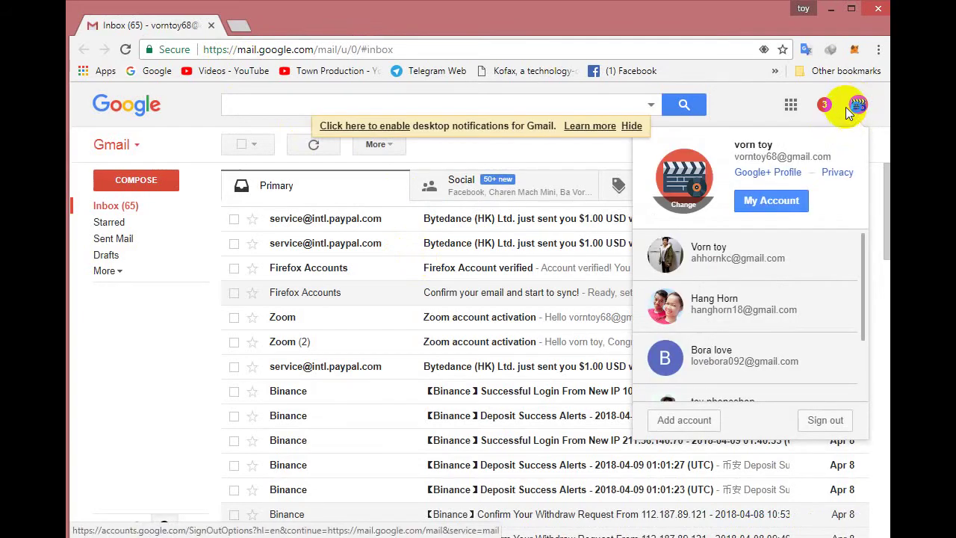
left_click(680, 420)
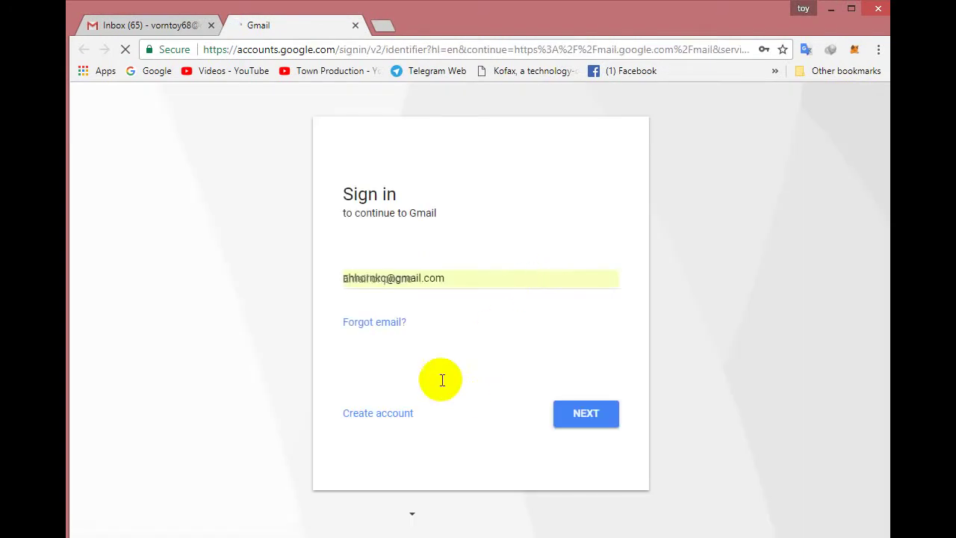
left_click(372, 416)
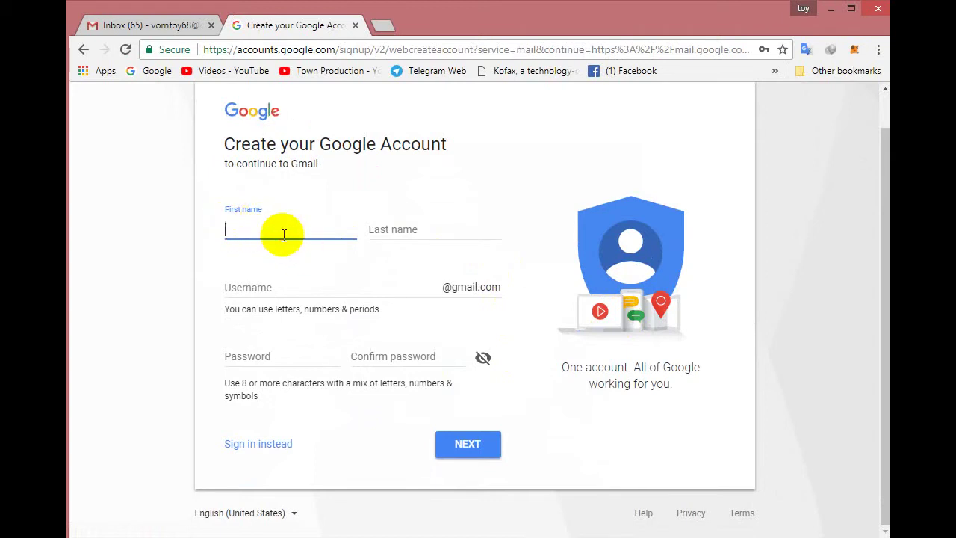
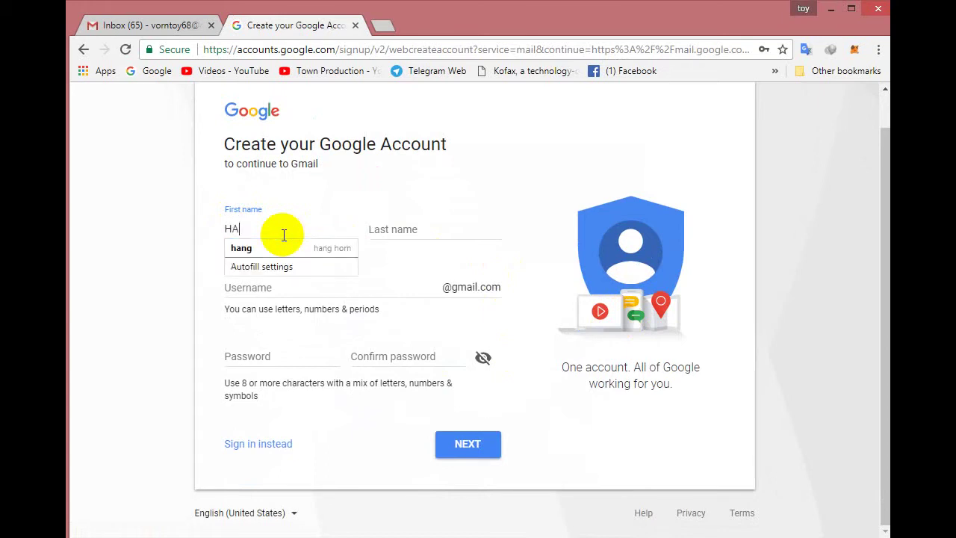
- Enter the account holder's first name and last name, correcting typos in the last name
left_click(384, 228)
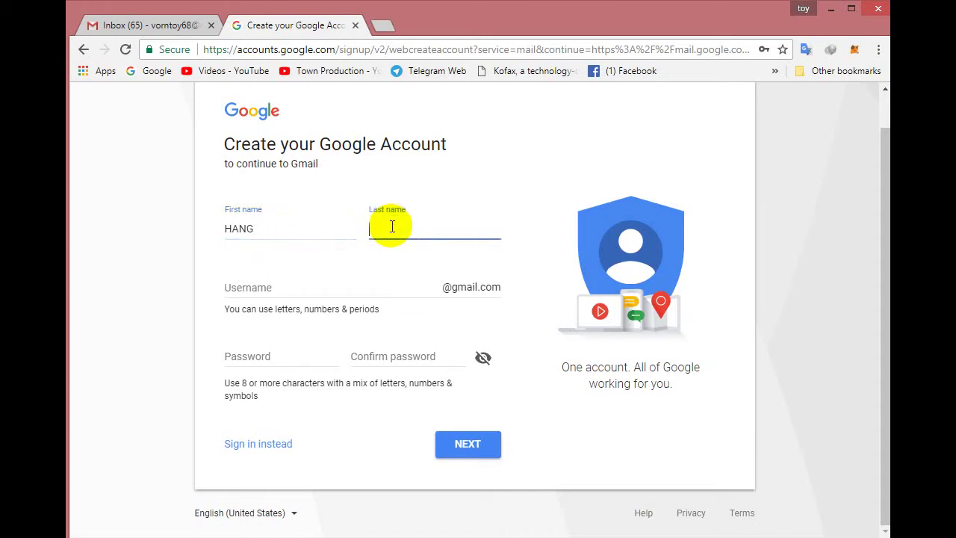
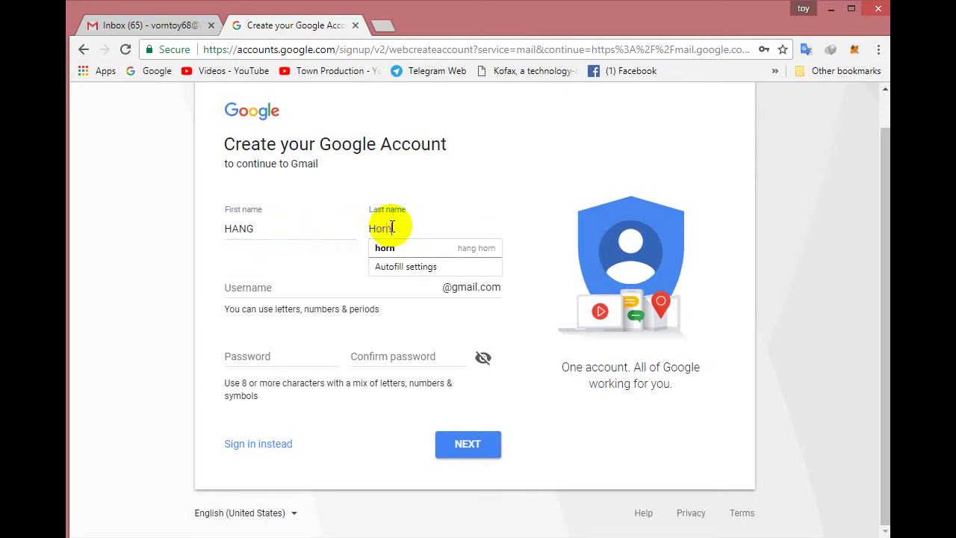
left_click(276, 258)
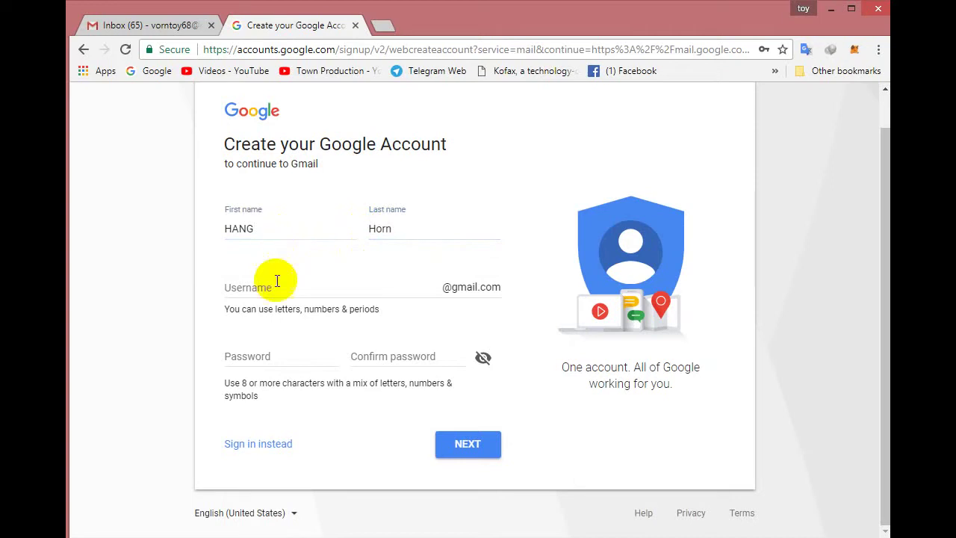
- Enter a Gmail username, then the password and its matching confirmation
left_click(269, 289)
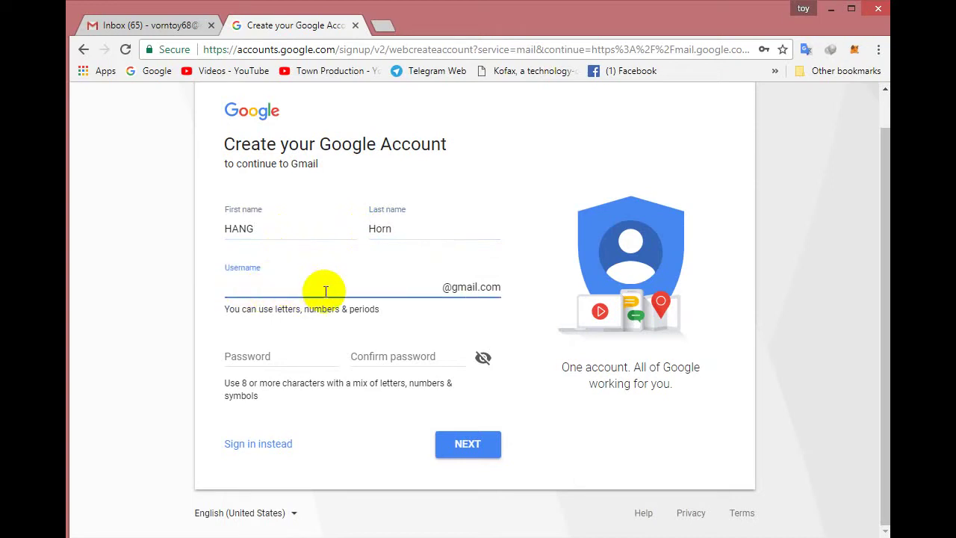
left_click(300, 317)
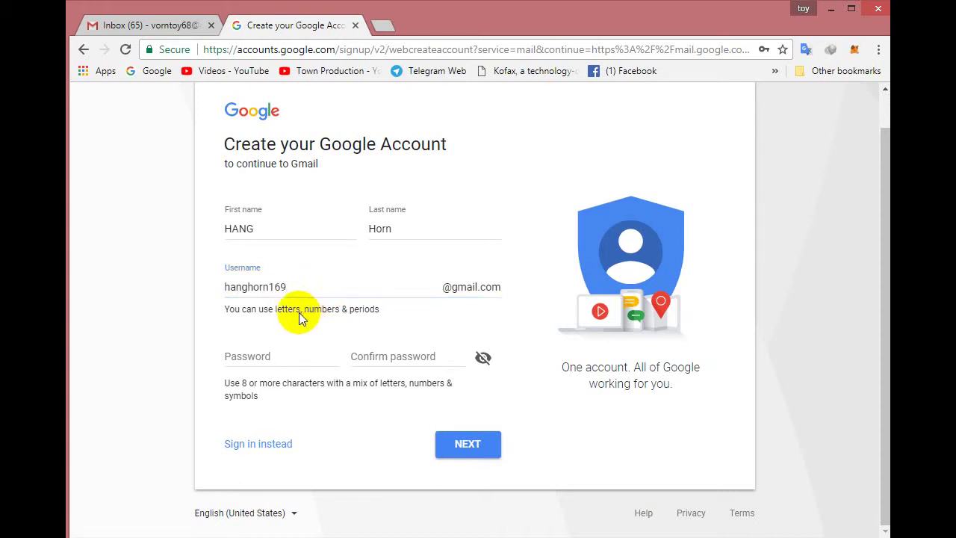
left_click(270, 357)
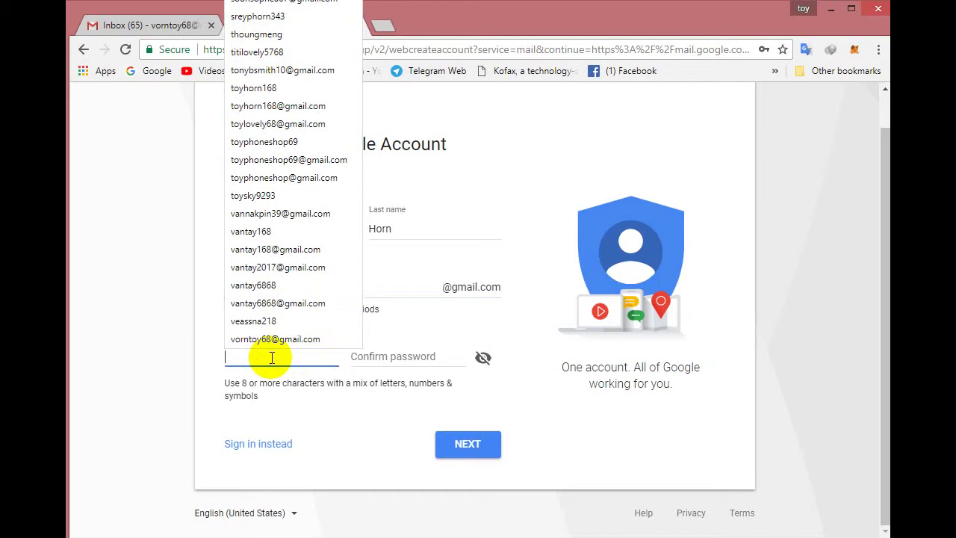
type("**")
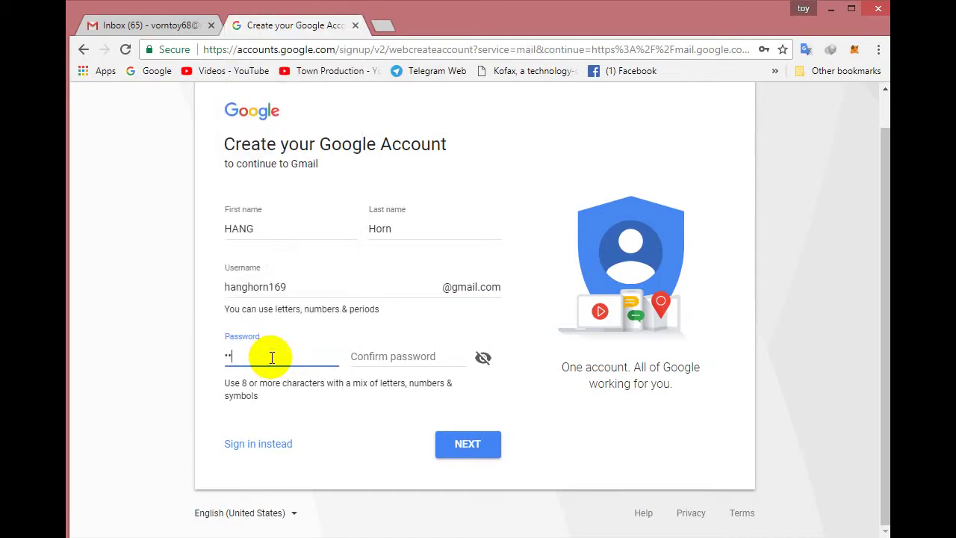
type("*********")
key("Tab")
type("**********")
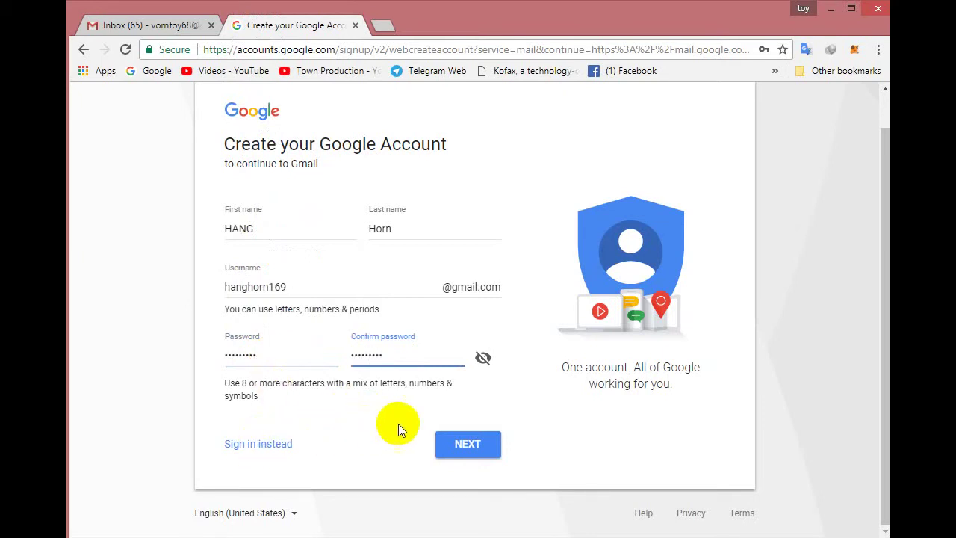
left_click(467, 446)
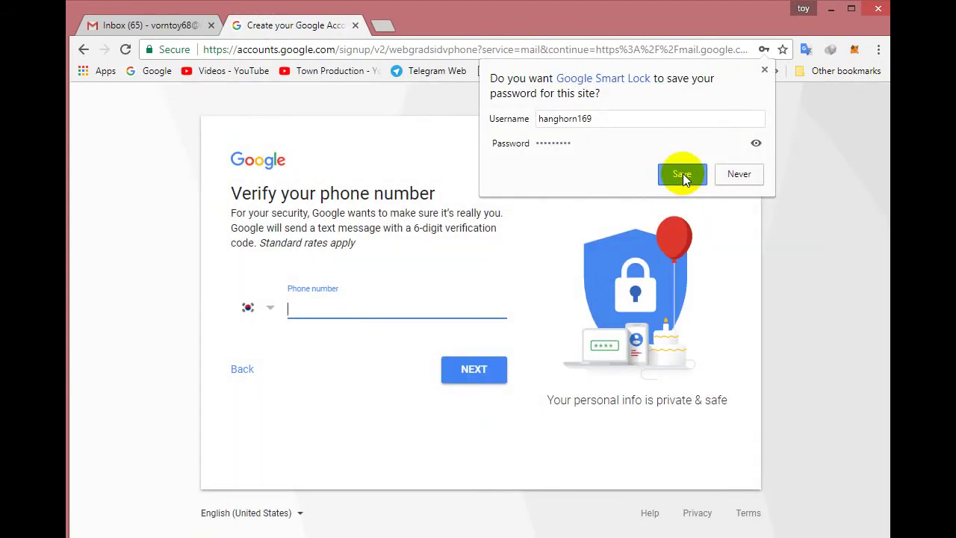
left_click(620, 120)
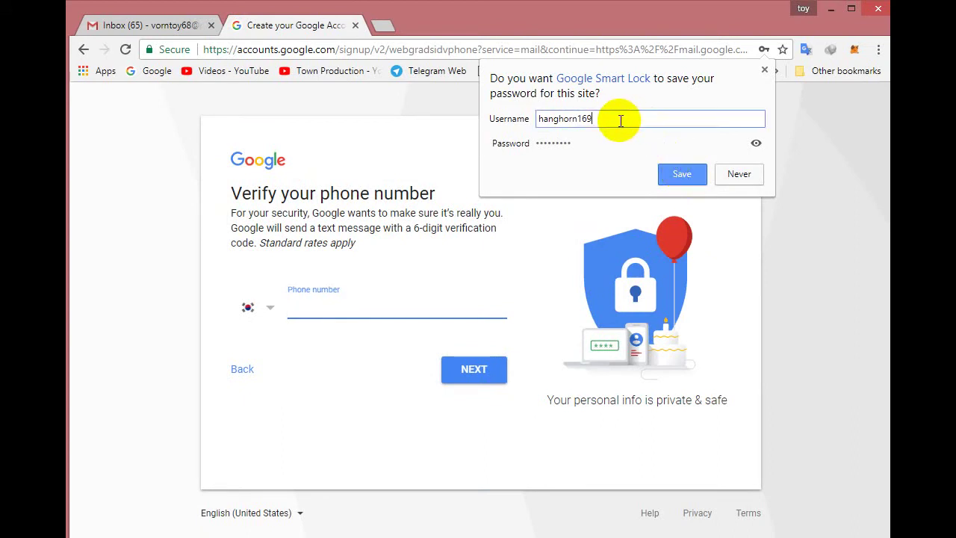
type("@gmail.com")
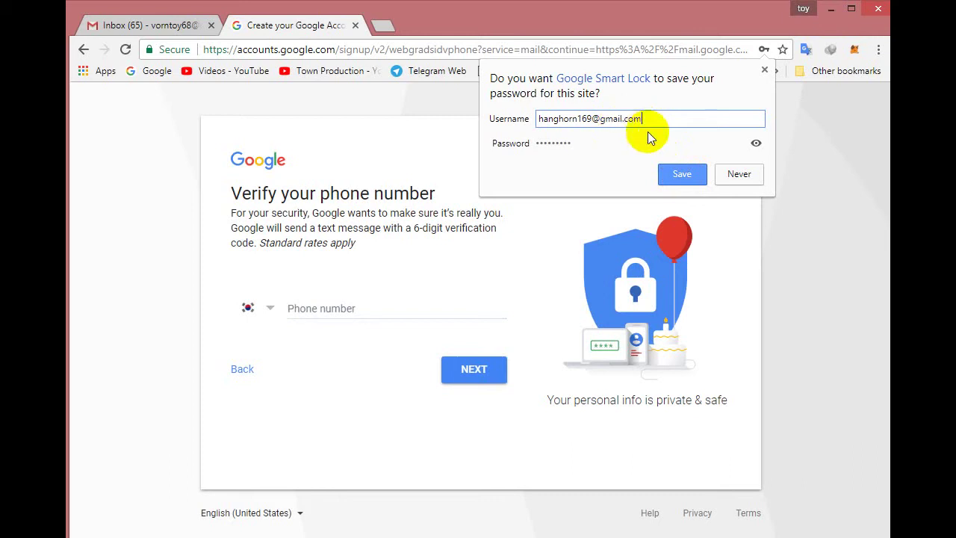
left_click(682, 176)
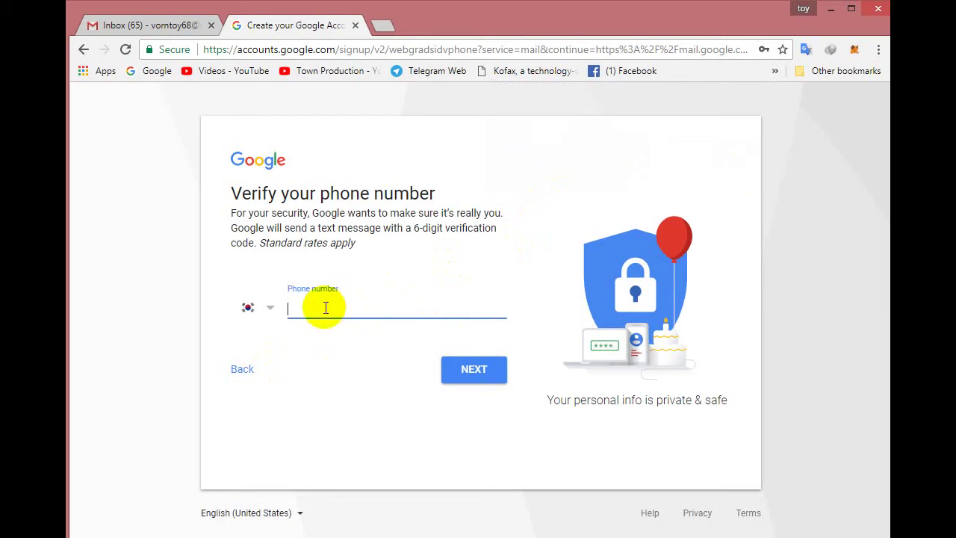
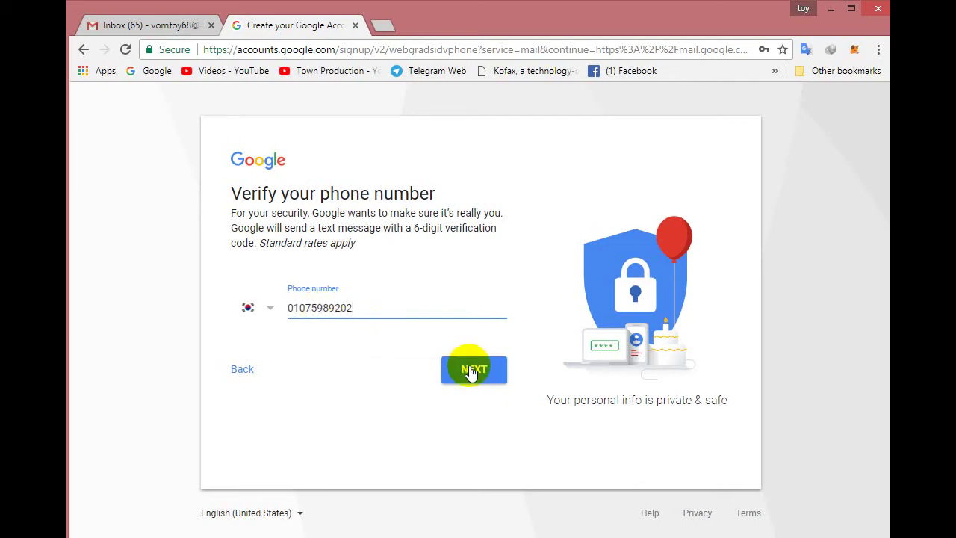
- Submit the account holder's phone number and type the six-digit code received by text
left_click(470, 368)
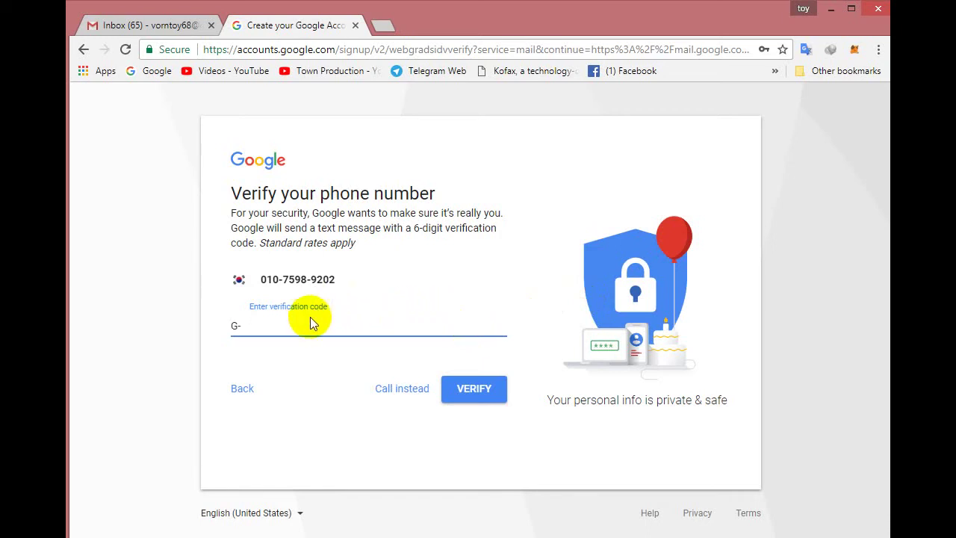
- Verify the phone code, then enter a recovery Gmail address on the personal details page
left_click(478, 395)
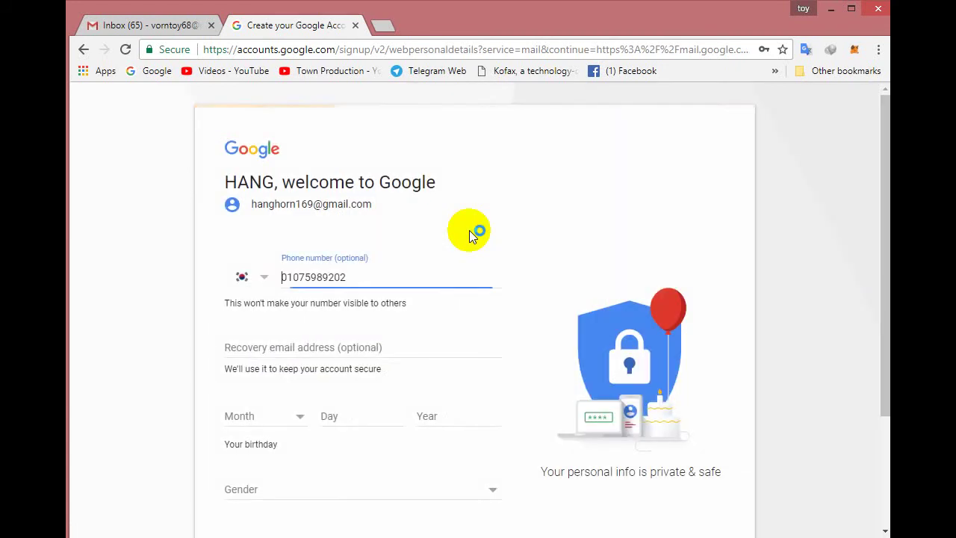
scroll(476, 276, "down", 2)
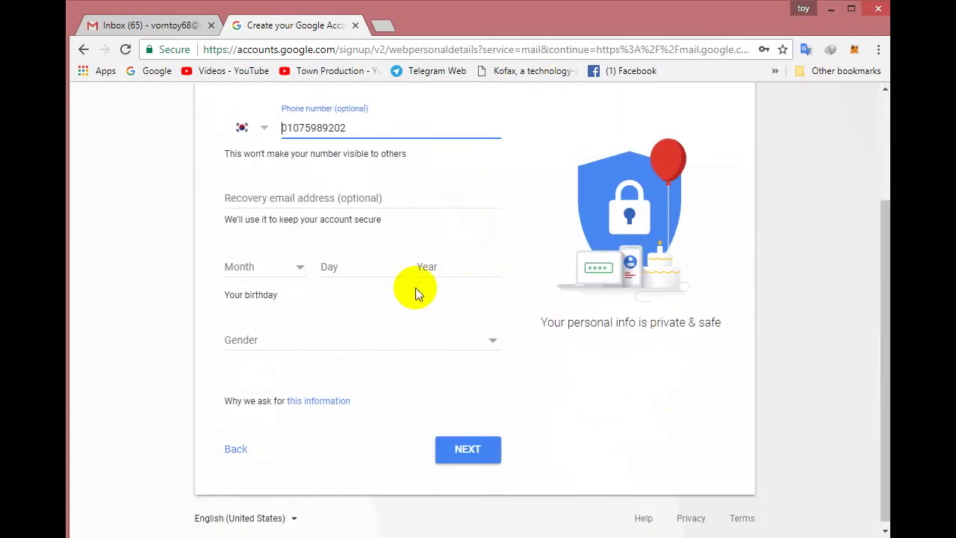
left_click(293, 200)
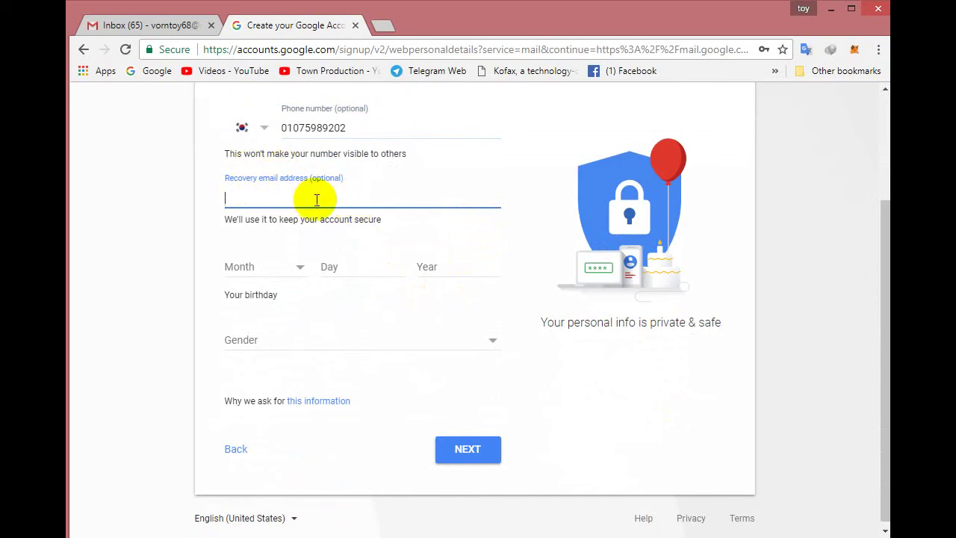
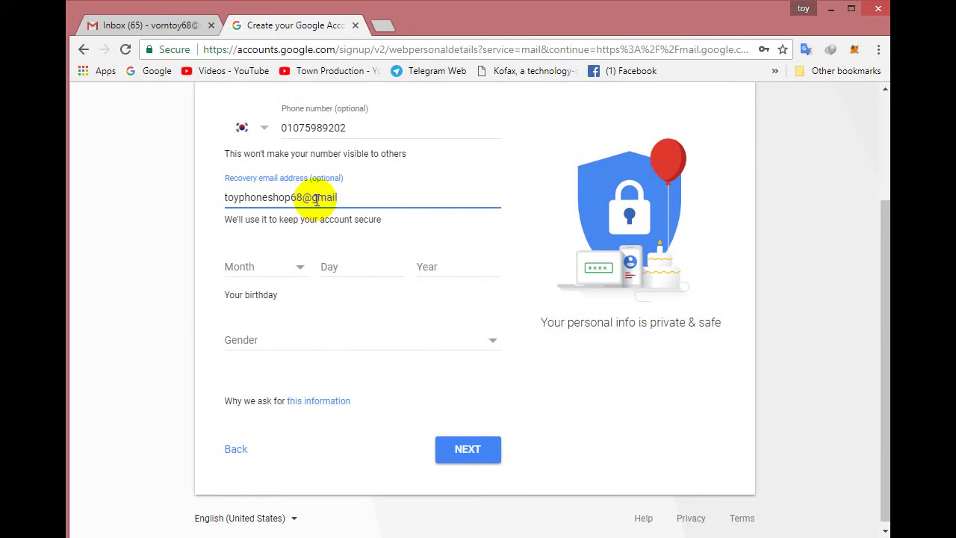
- Set the birthday to February 09, 1992, correcting the day entry
left_click(264, 269)
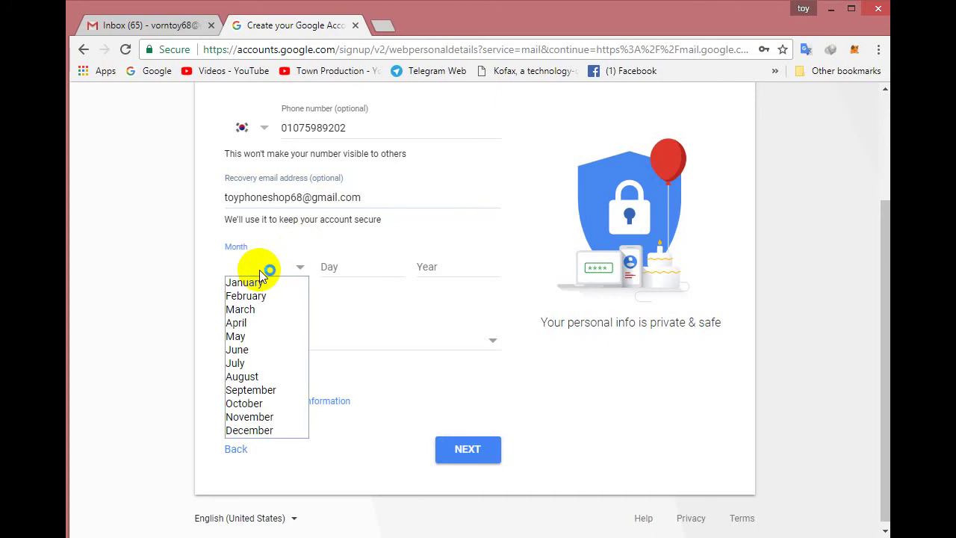
left_click(254, 297)
left_click(367, 269)
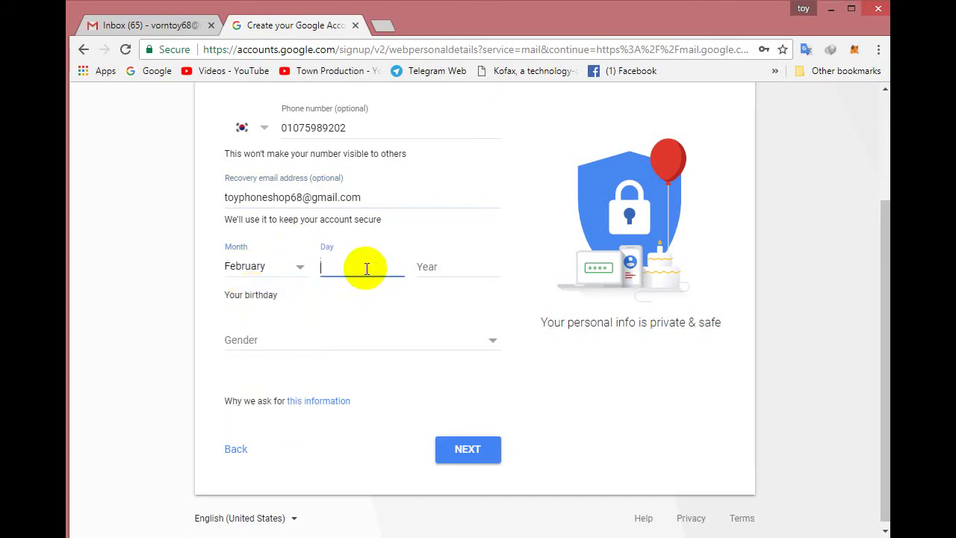
type("02")
left_click(466, 263)
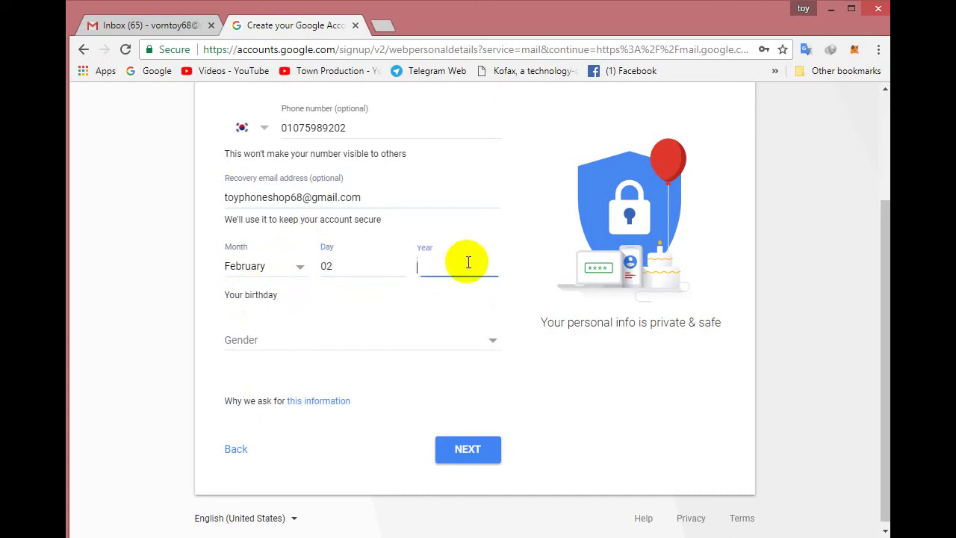
type("1992")
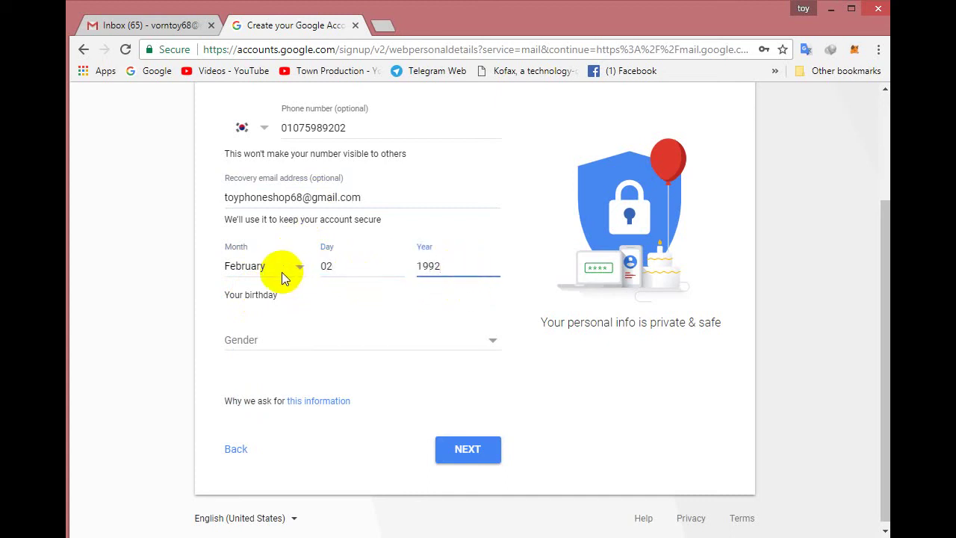
left_click(348, 266)
key("BackSpace")
type("9")
- Choose Male as the gender
left_click(275, 340)
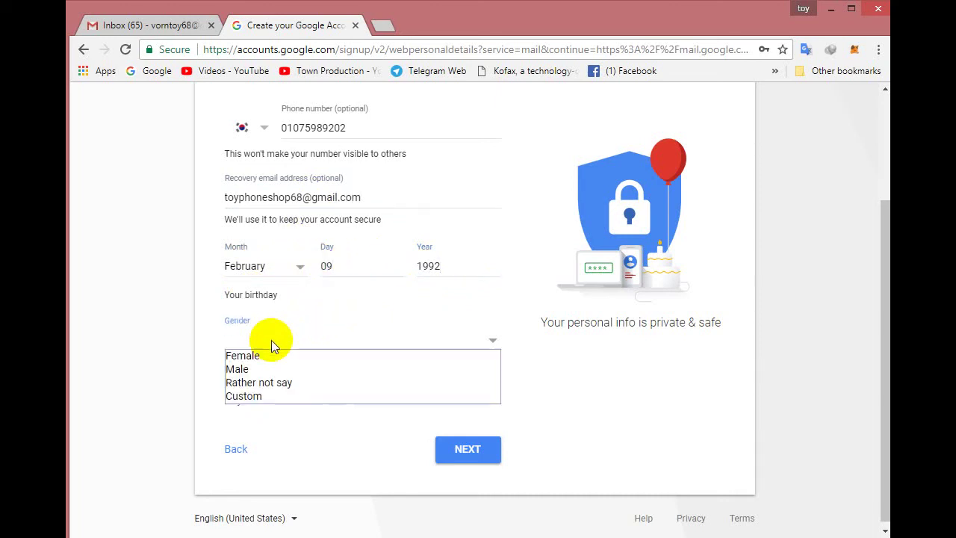
left_click(245, 367)
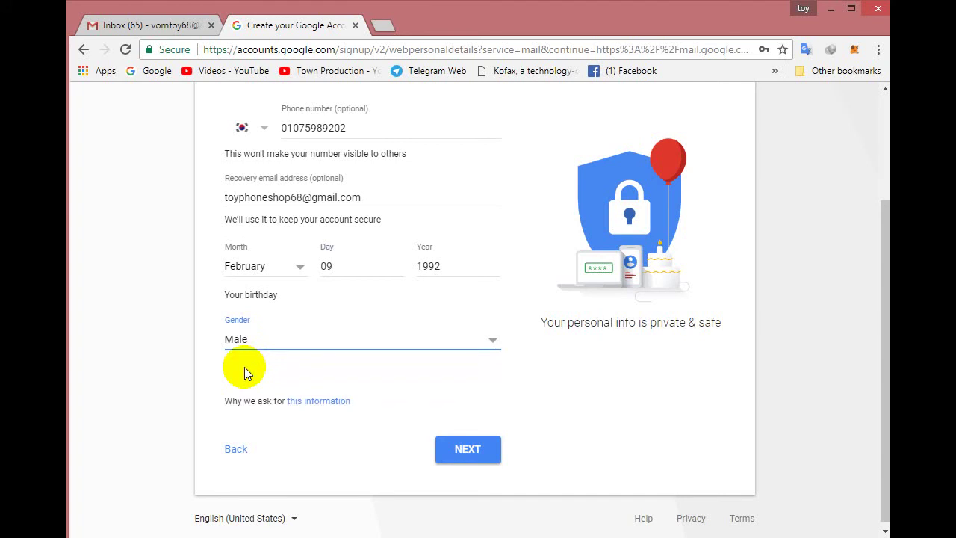
left_click(259, 343)
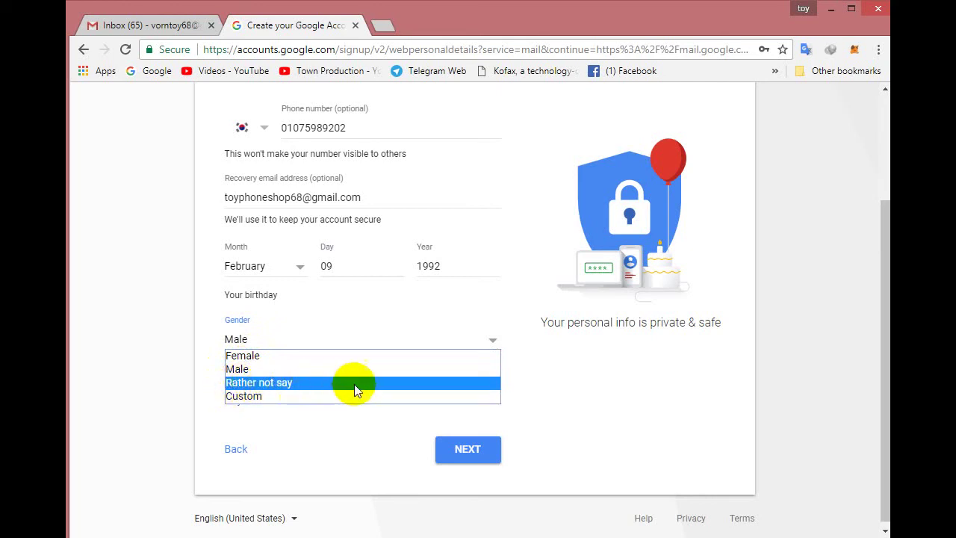
left_click(238, 369)
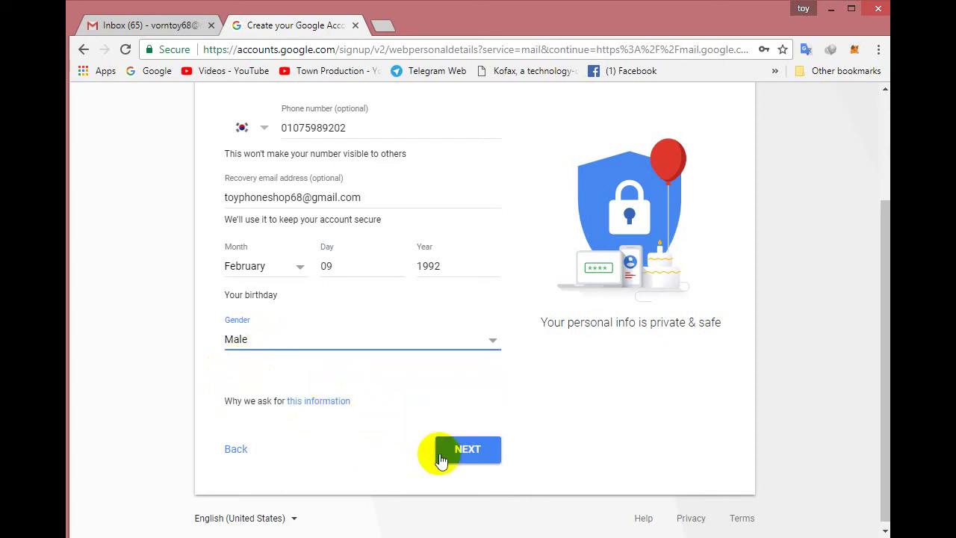
- Submit the personal details and accept Google's Privacy and Terms with I AGREE
left_click(463, 452)
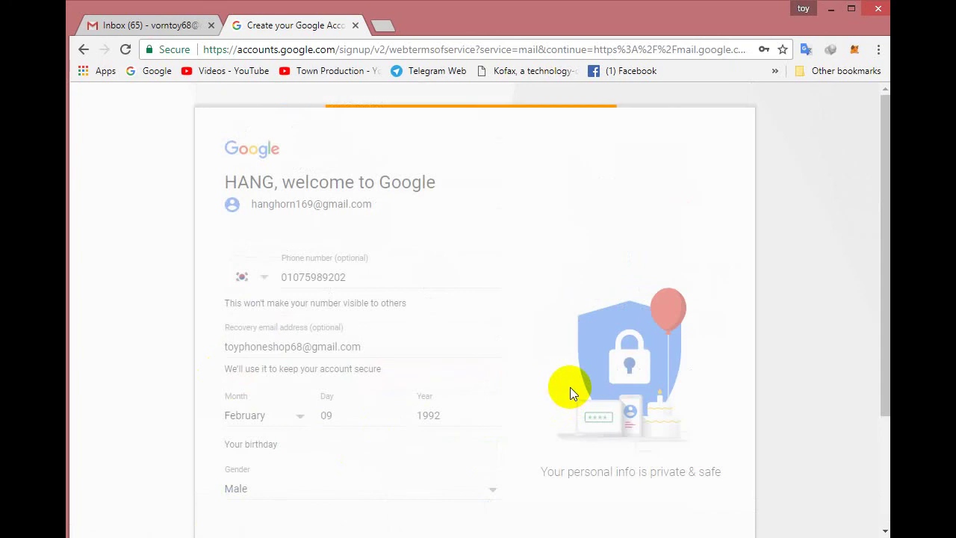
scroll(570, 387, "down", 2)
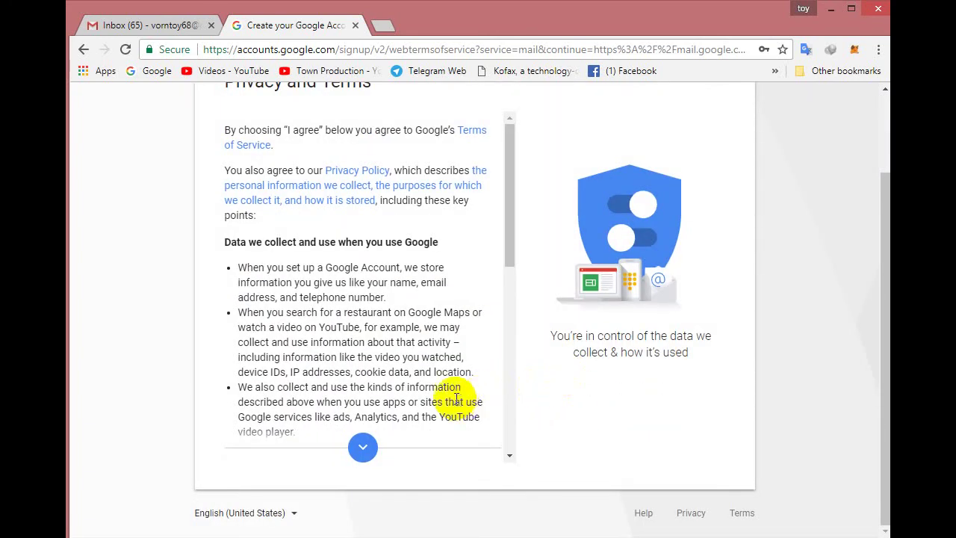
scroll(473, 367, "down", 8)
scroll(476, 369, "down", 1)
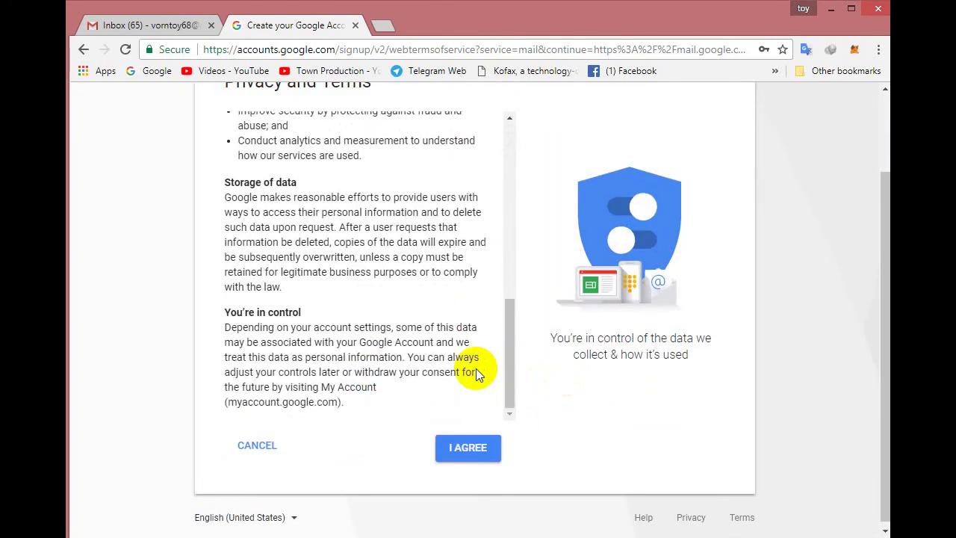
left_click(466, 444)
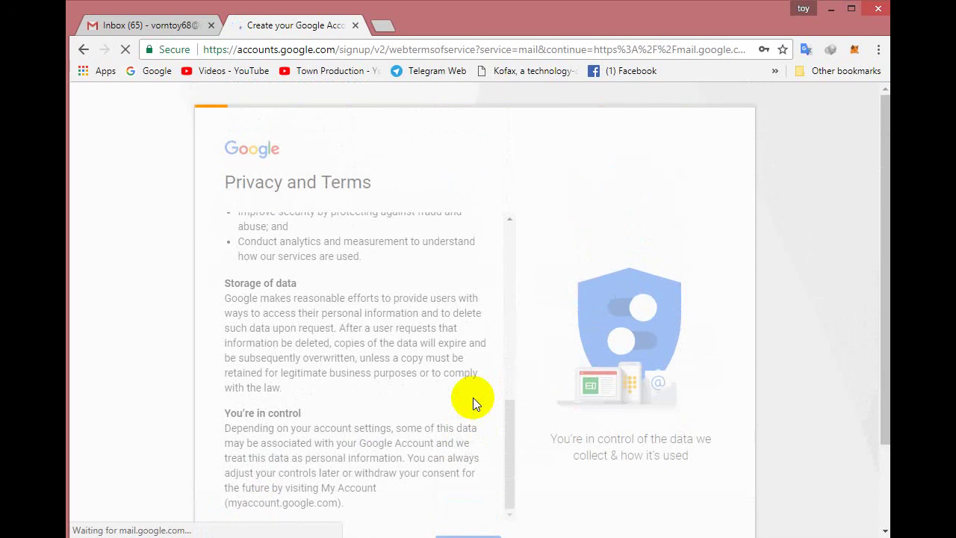
scroll(473, 397, "down", 1)
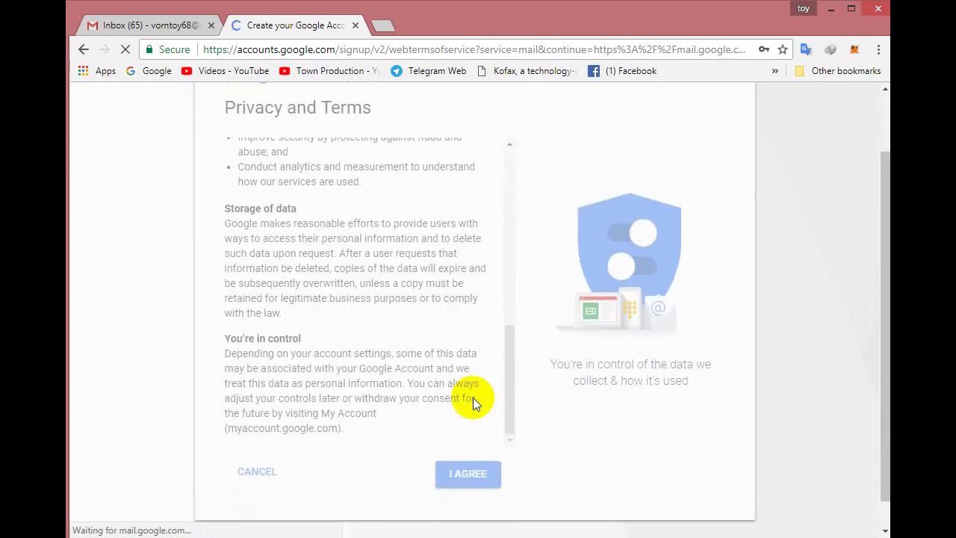